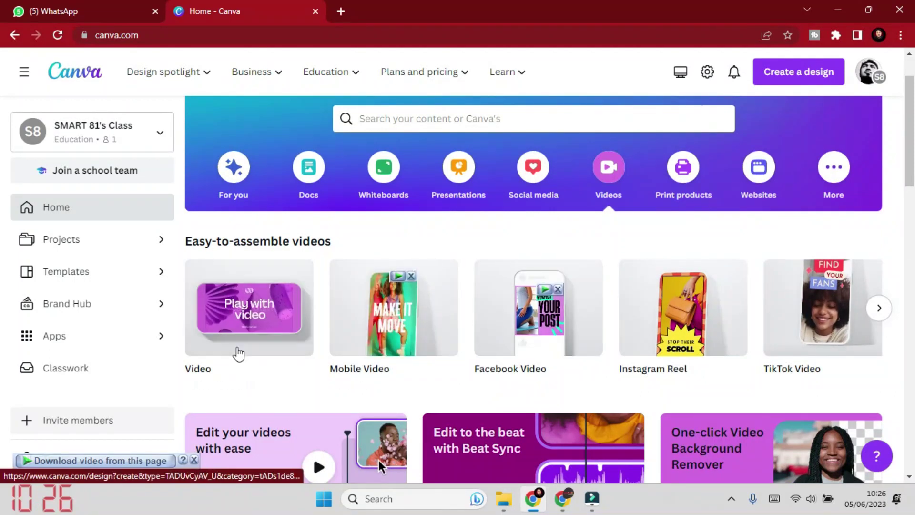
Create a new blank video design and open the D-ID AI presenter app found by searching the apps for "did ai".
click(225, 328)
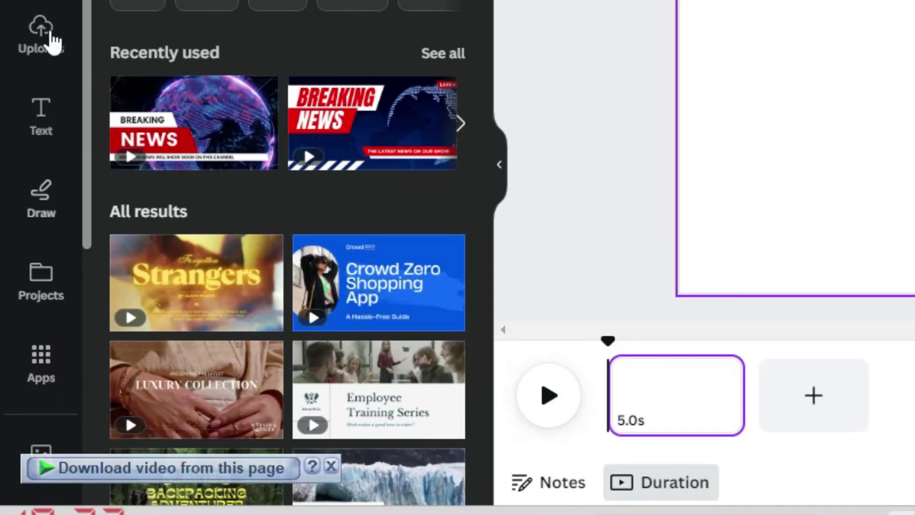
click(41, 374)
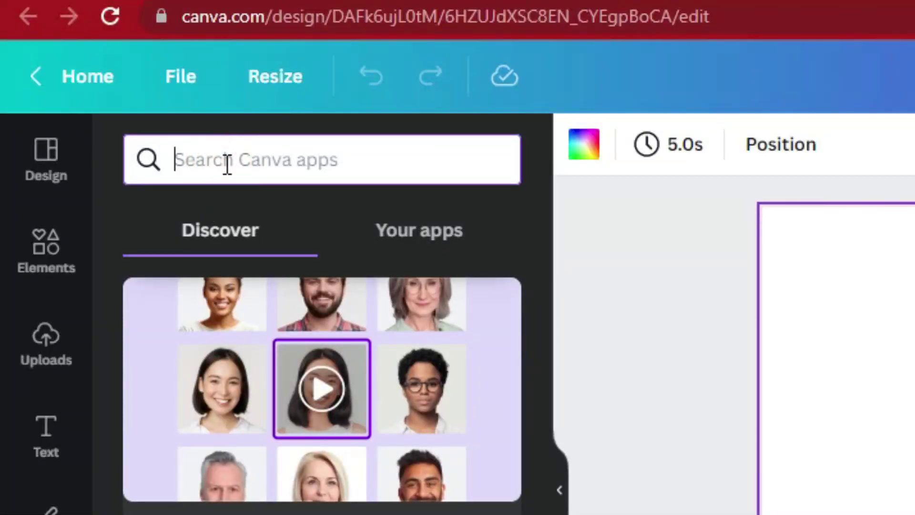
text(did ai)
key(Return)
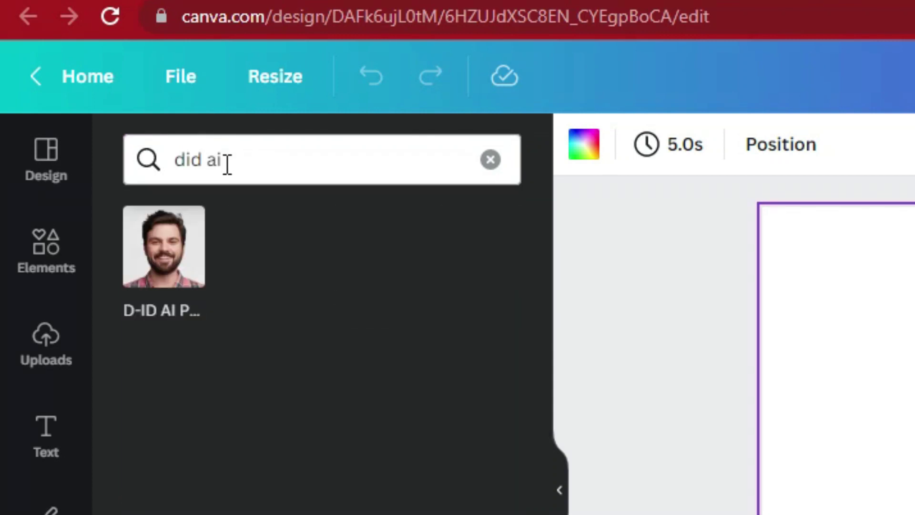
click(170, 269)
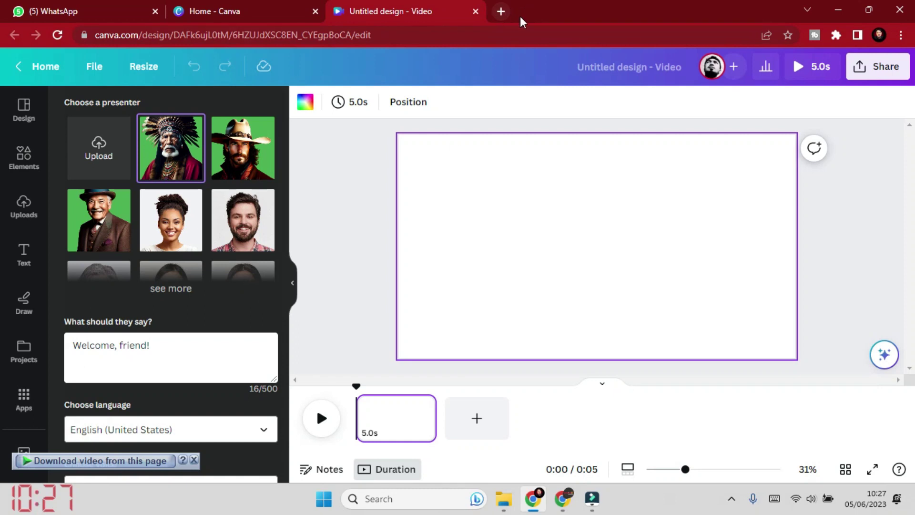
Find the D-ID website in a new browser tab with a Google search for "did ai" and open its free trial.
click(501, 11)
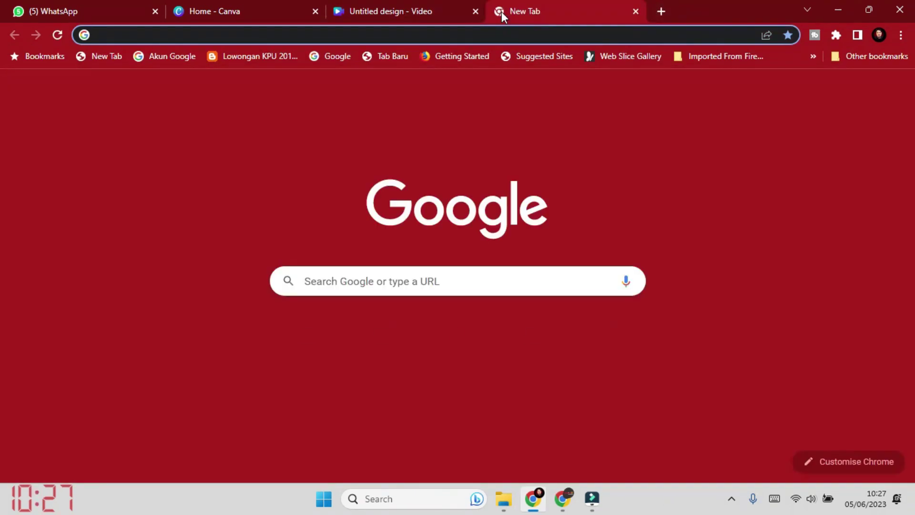
click(426, 284)
text(did ai)
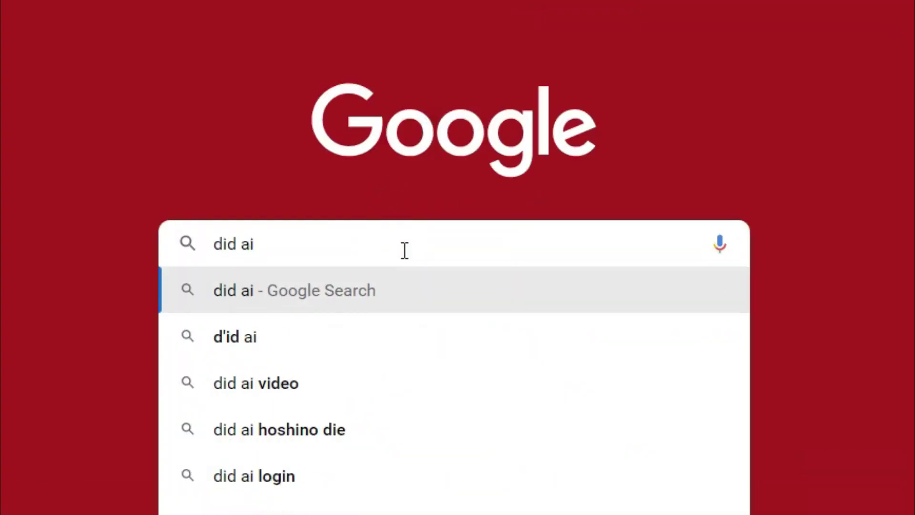
key(Return)
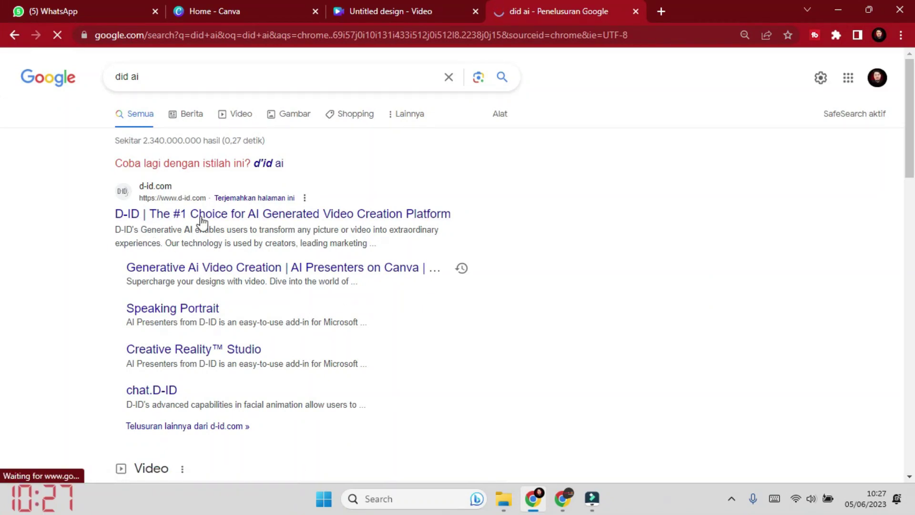
click(239, 220)
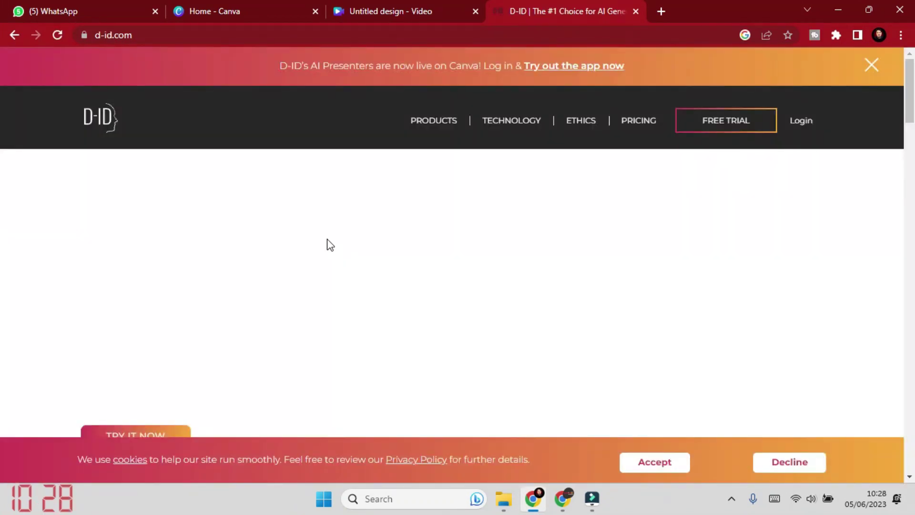
click(718, 130)
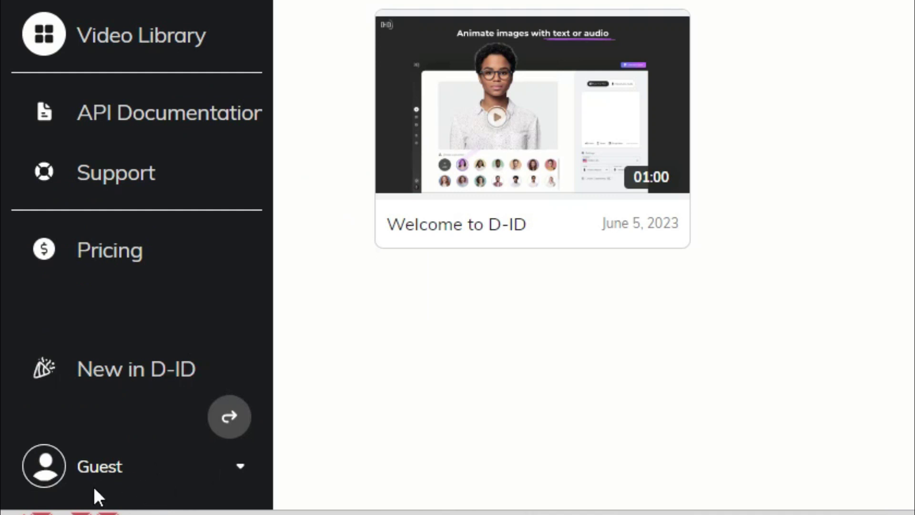
Open the D-ID login page from the guest account and switch it to the new account sign-up form.
click(317, 481)
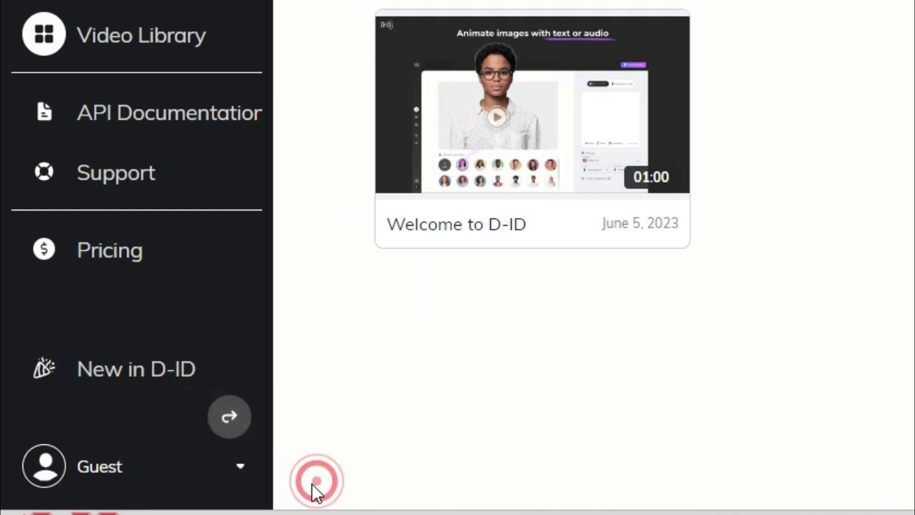
click(240, 466)
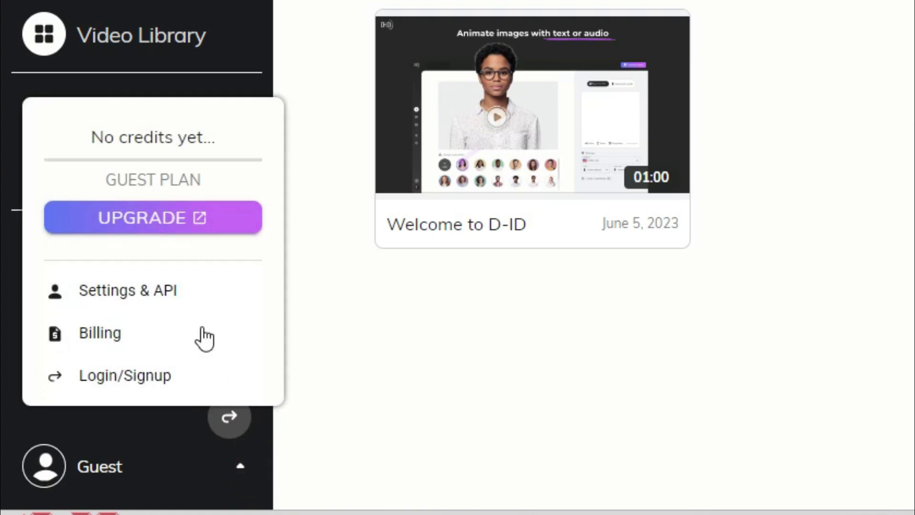
click(125, 376)
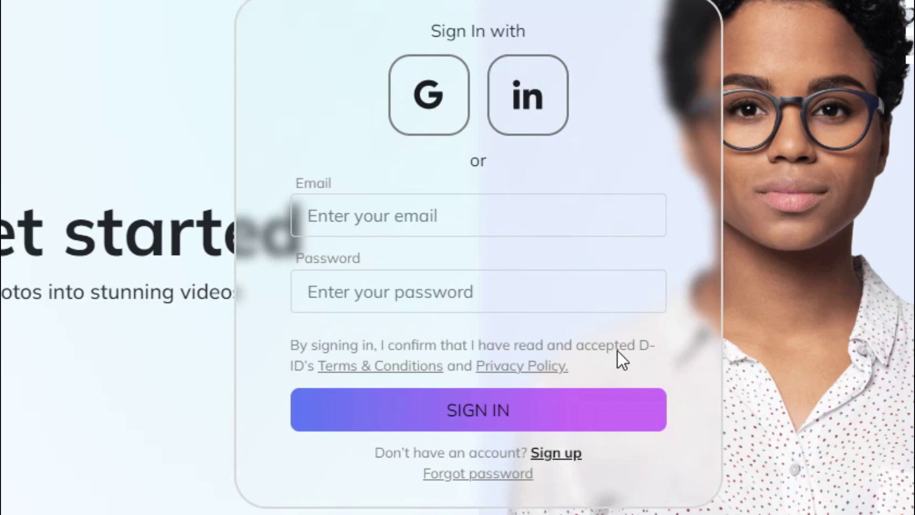
click(560, 455)
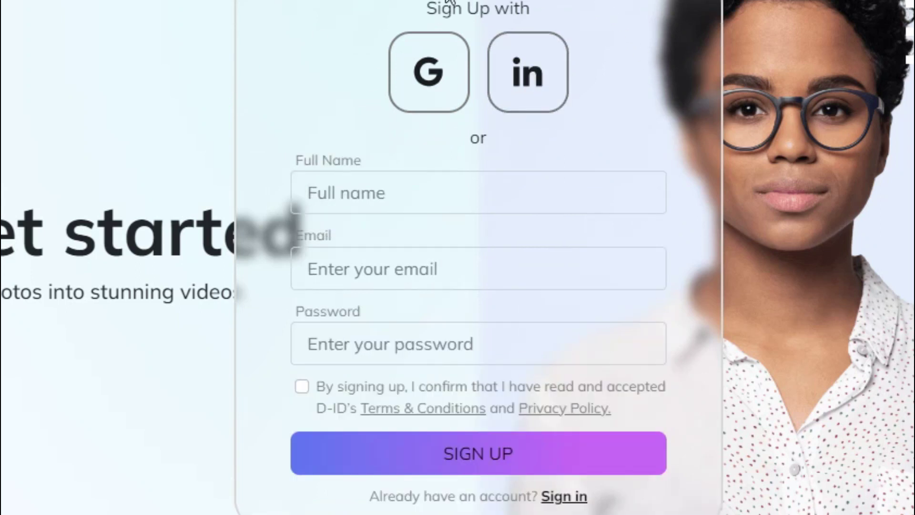
click(455, 61)
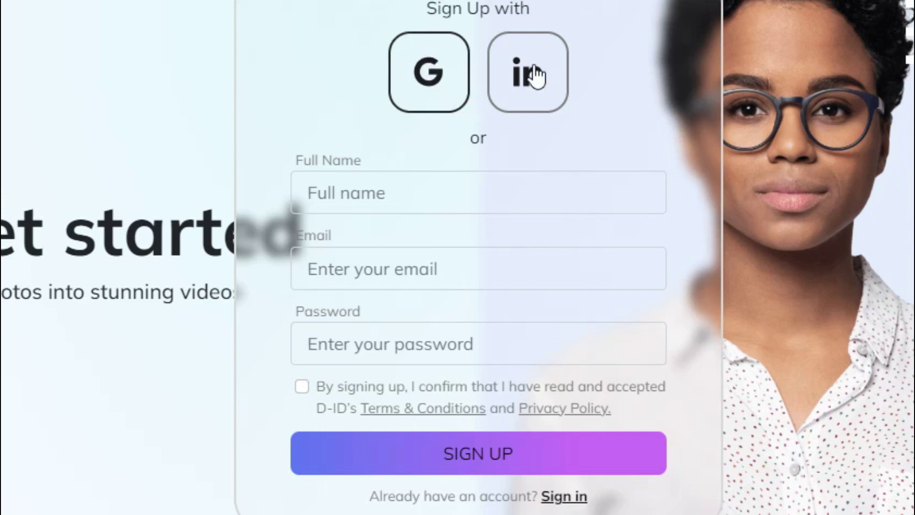
click(437, 101)
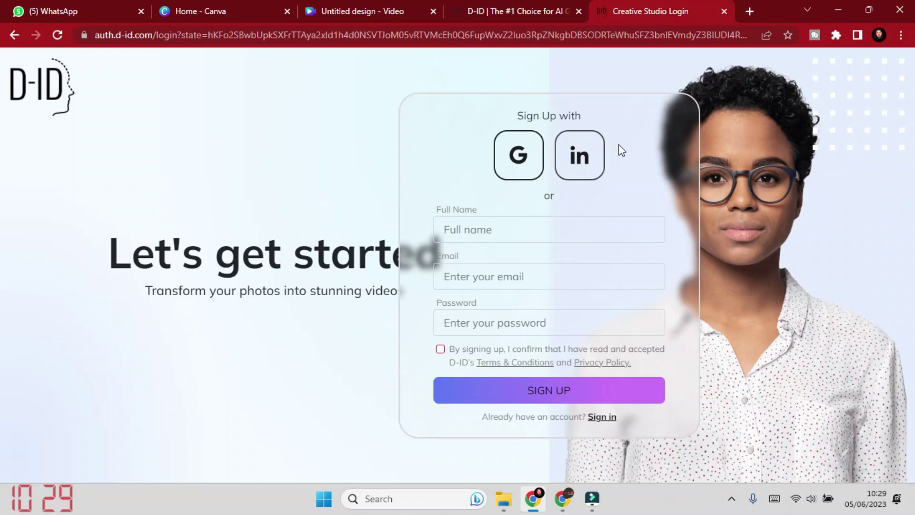
Switch back to the untitled Canva video design and reopen the D-ID AI presenter app.
click(241, 7)
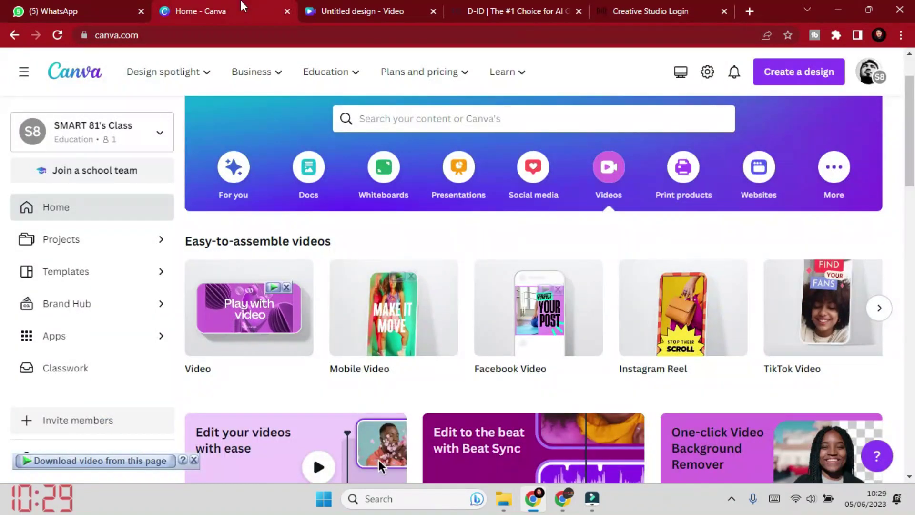
click(364, 11)
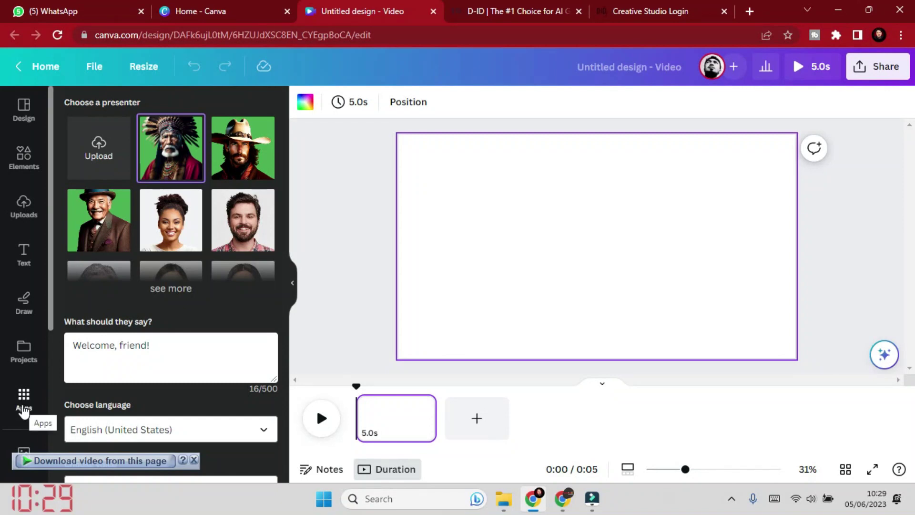
click(23, 411)
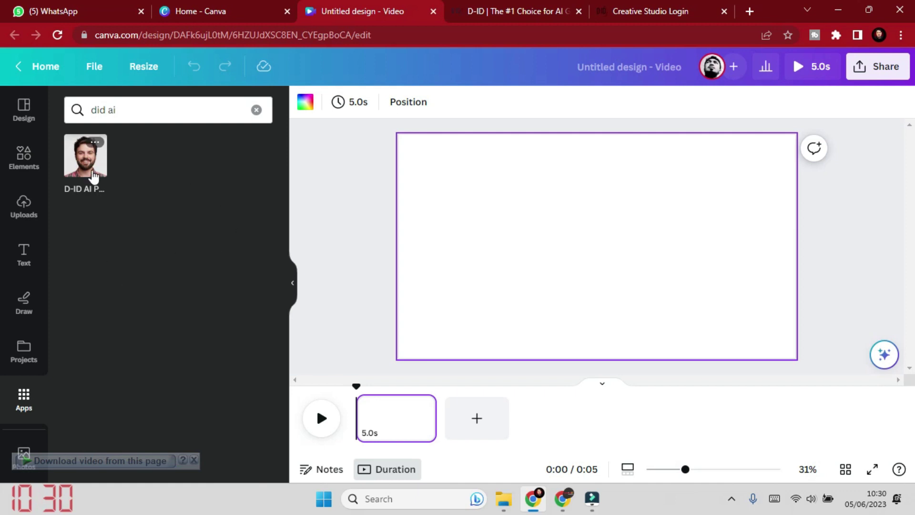
click(93, 176)
Expand the full presenter list and look through all the available presenters.
scroll(245, 244, down, 2)
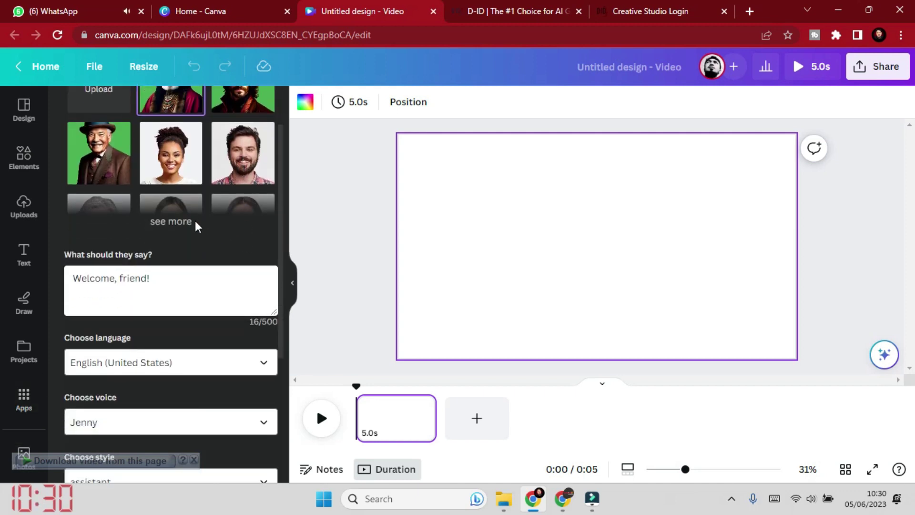
scroll(205, 232, up, 2)
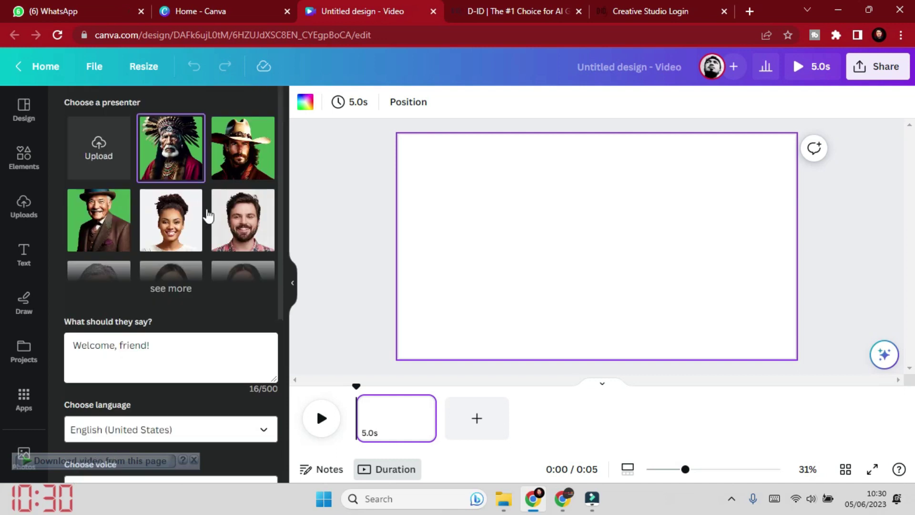
click(170, 289)
scroll(224, 248, down, 5)
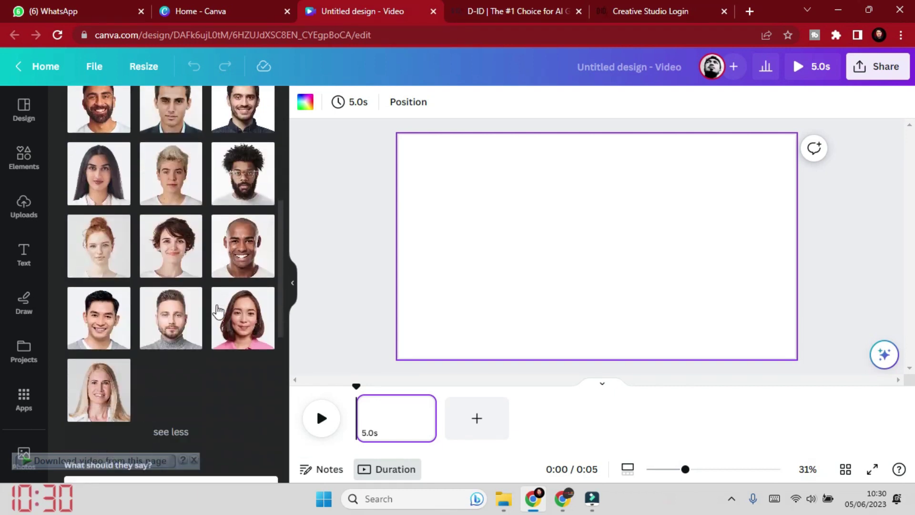
scroll(205, 319, up, 3)
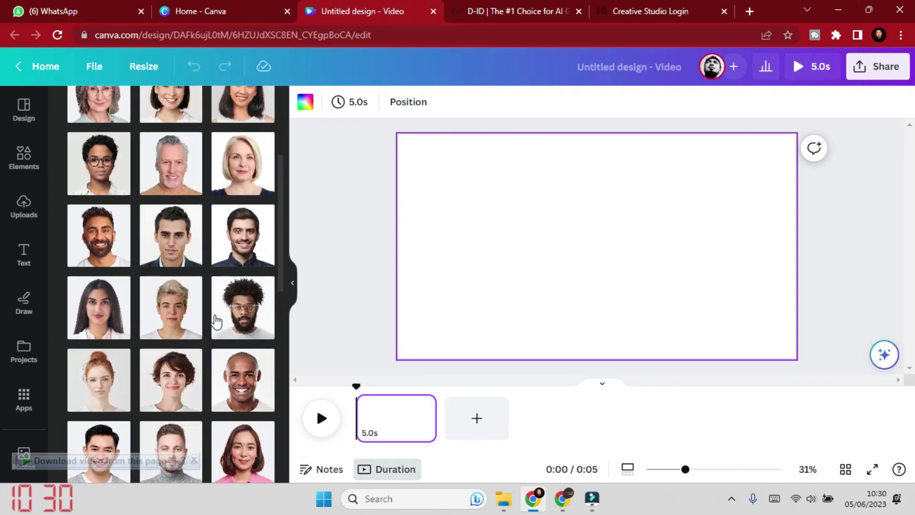
scroll(190, 329, up, 5)
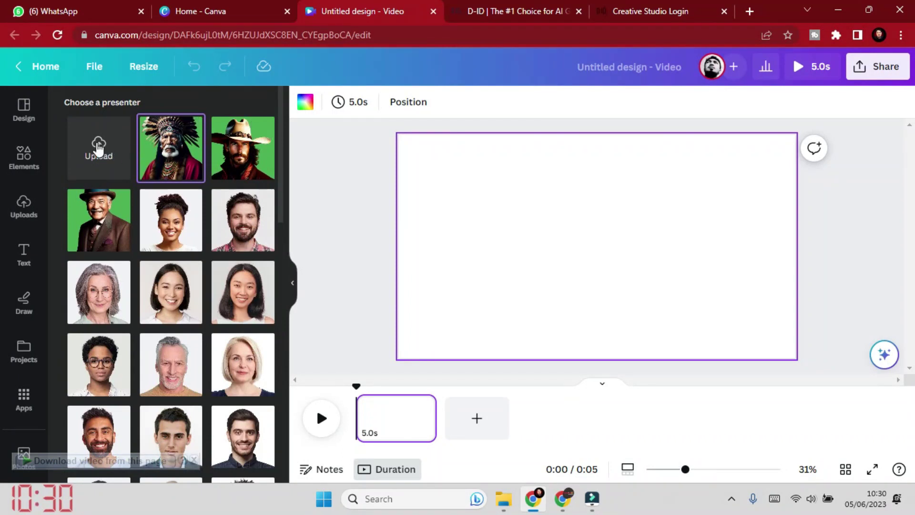
click(101, 156)
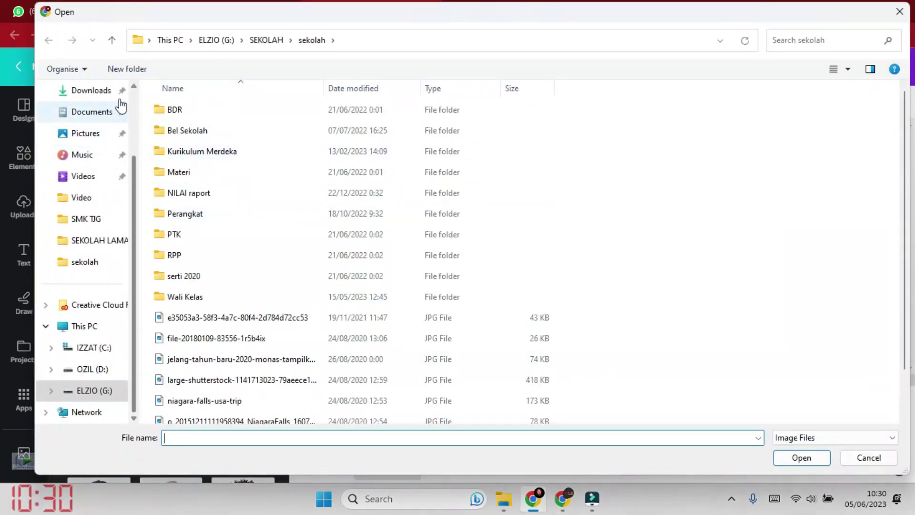
click(85, 133)
scroll(531, 276, down, 3)
scroll(531, 276, down, 3)
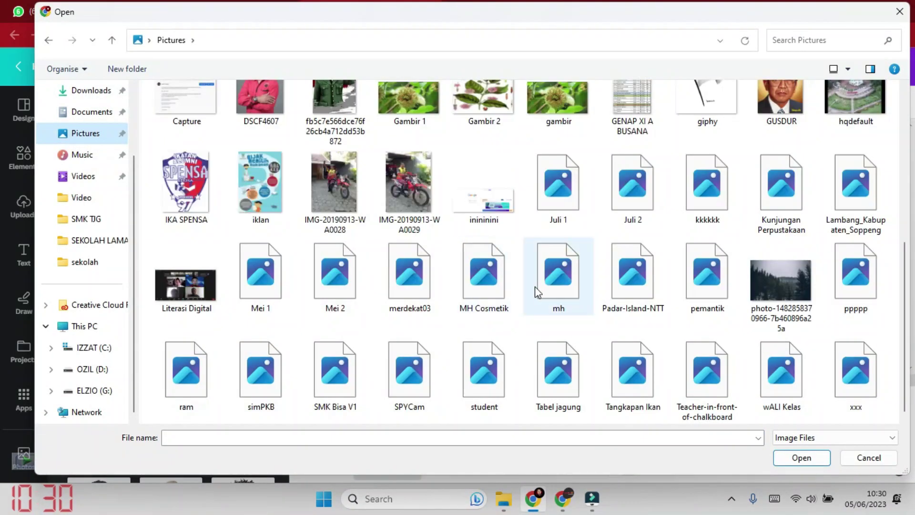
key(Escape)
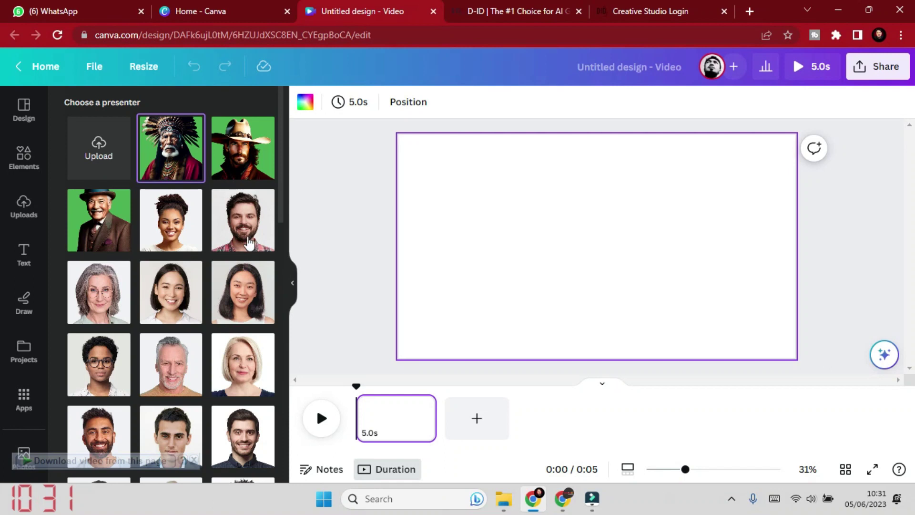
Choose the bearded man in the plaid shirt as the presenter and go to the speech settings.
click(243, 224)
scroll(243, 229, down, 7)
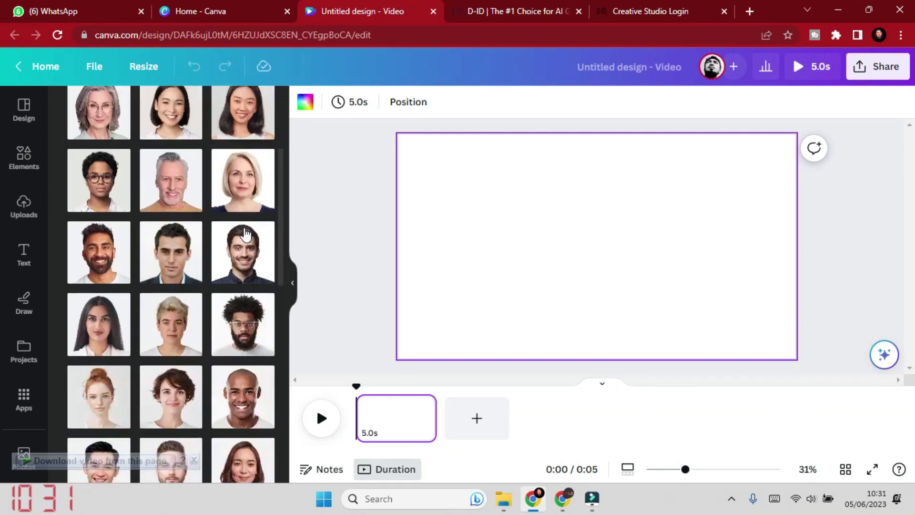
scroll(195, 244, down, 6)
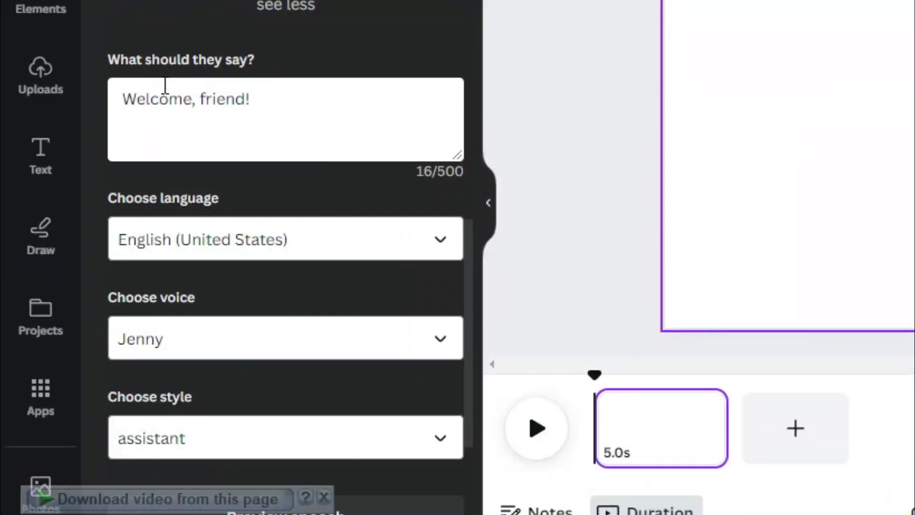
Set the speech to "Halo sobat smart Selamat datang di channel smart ini. Pada video kali ini kita akan berbagi tentang bagaimana cara membuat avatar berbicara menggunakan kanva.".
click(128, 94)
text(H)
key(shift+End)
text(alo sobat smart)
key(Return)
text(Selamat datang di channel)
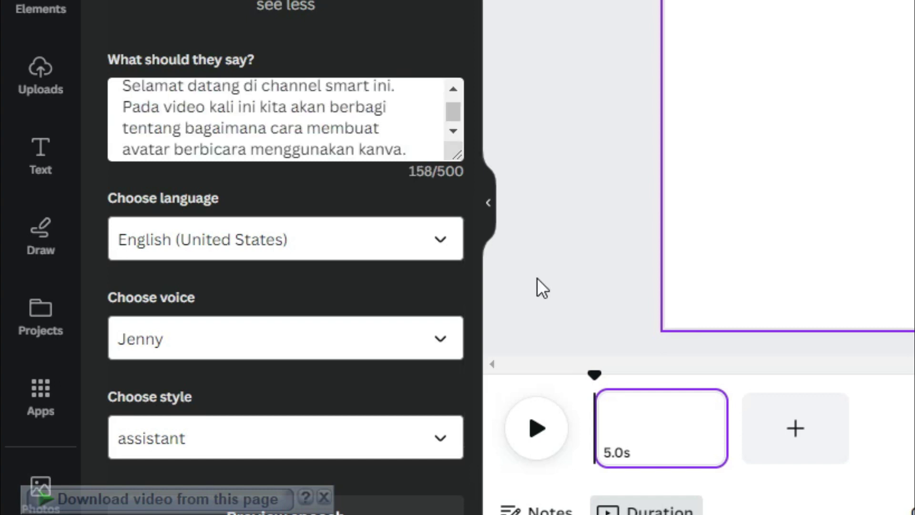
Enlarge the speech text box to fit the whole script and check the word "kanva" in its last line.
scroll(413, 150, up, 5)
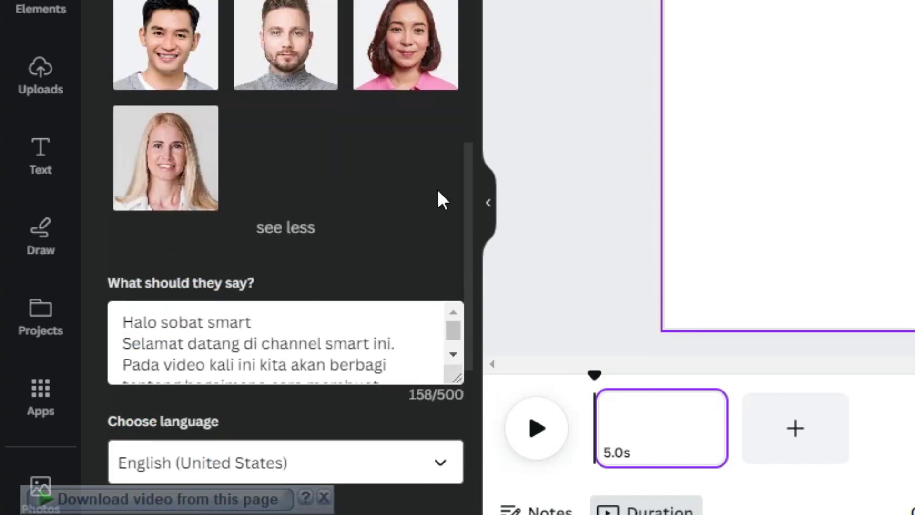
drag(458, 374, 457, 509)
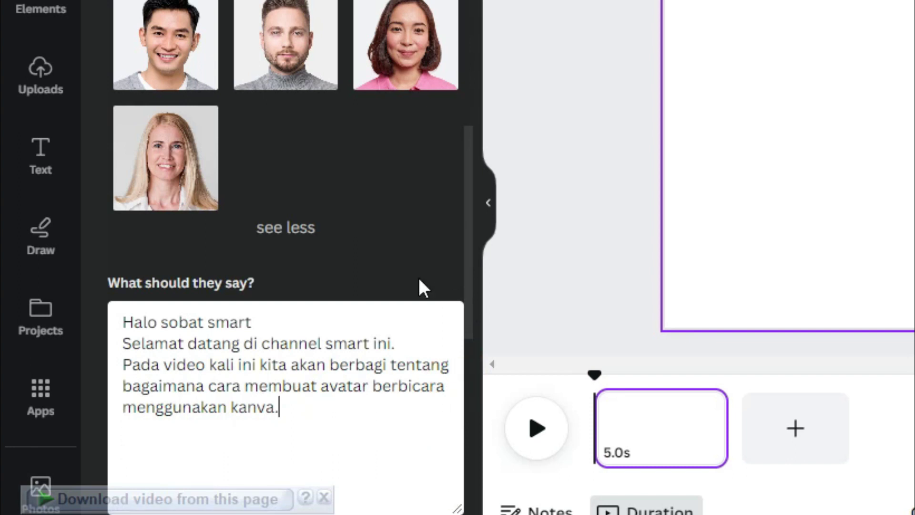
scroll(423, 286, down, 3)
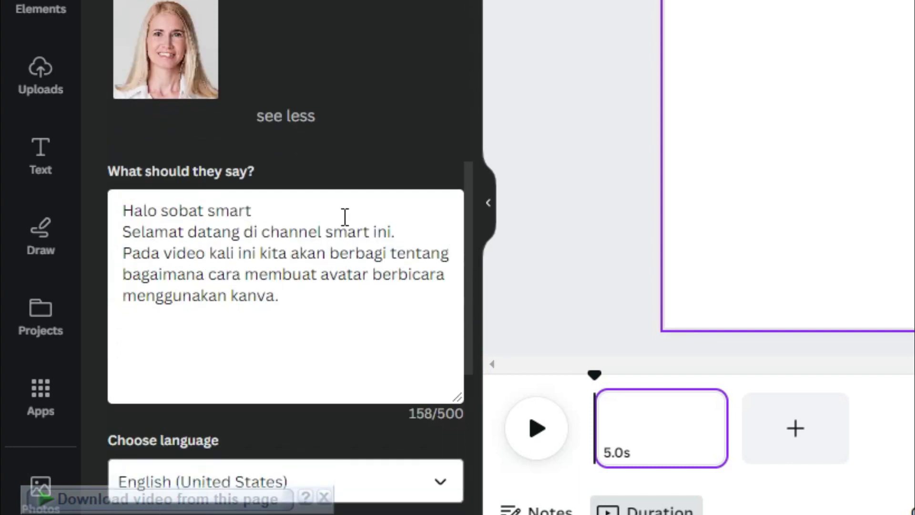
scroll(381, 234, down, 3)
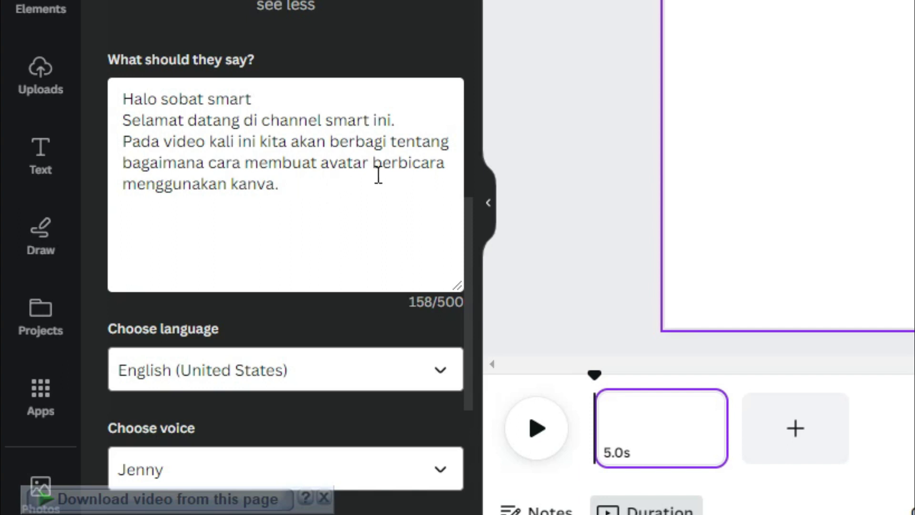
drag(230, 186, 276, 189)
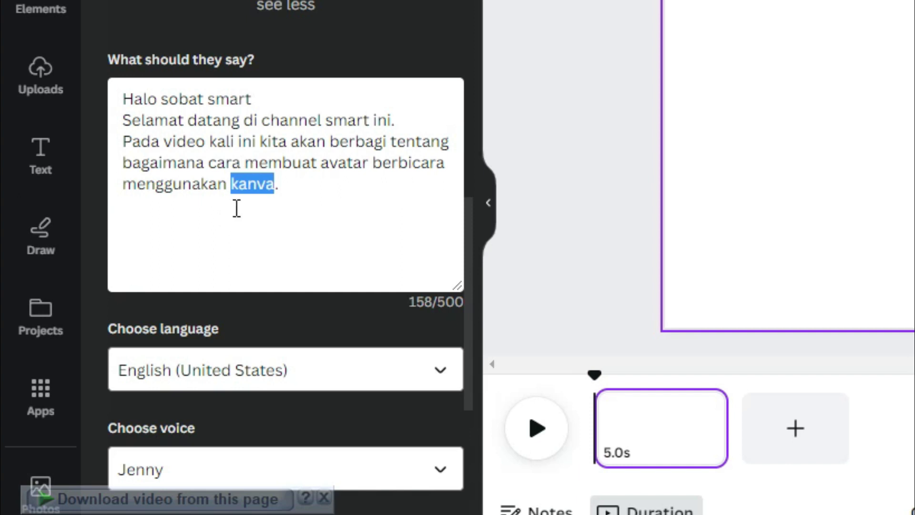
click(245, 187)
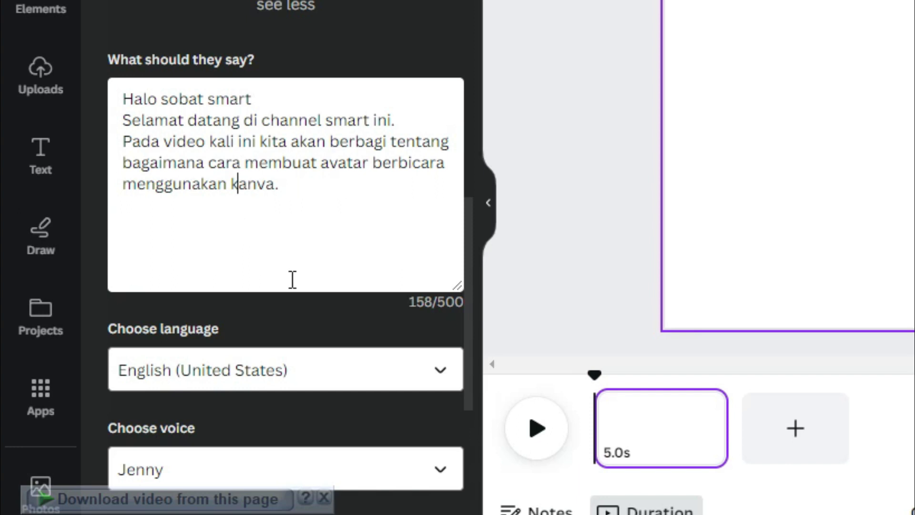
Set the speech language to Indonesian (Indonesia).
scroll(143, 264, down, 2)
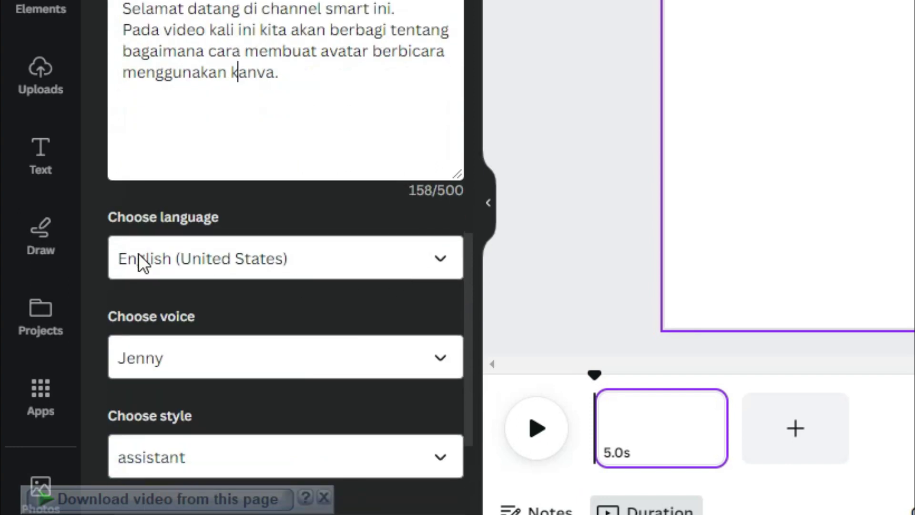
click(452, 258)
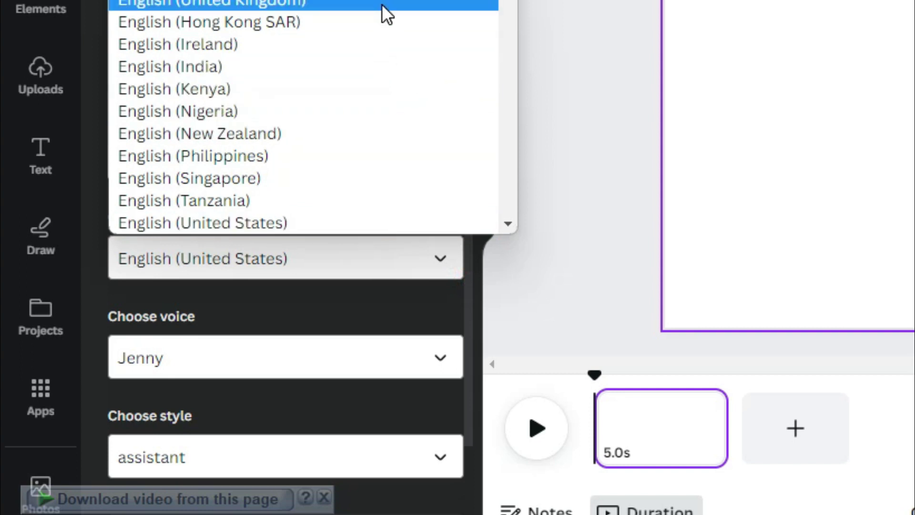
scroll(381, 3, down, 10)
scroll(382, 8, up, 4)
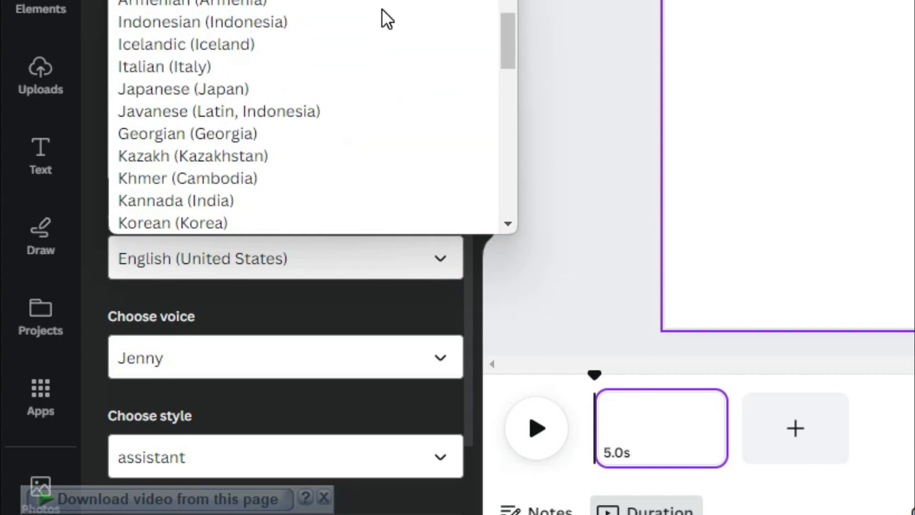
click(245, 22)
Choose the Ardi voice for the presenter and preview the speech.
scroll(179, 182, down, 3)
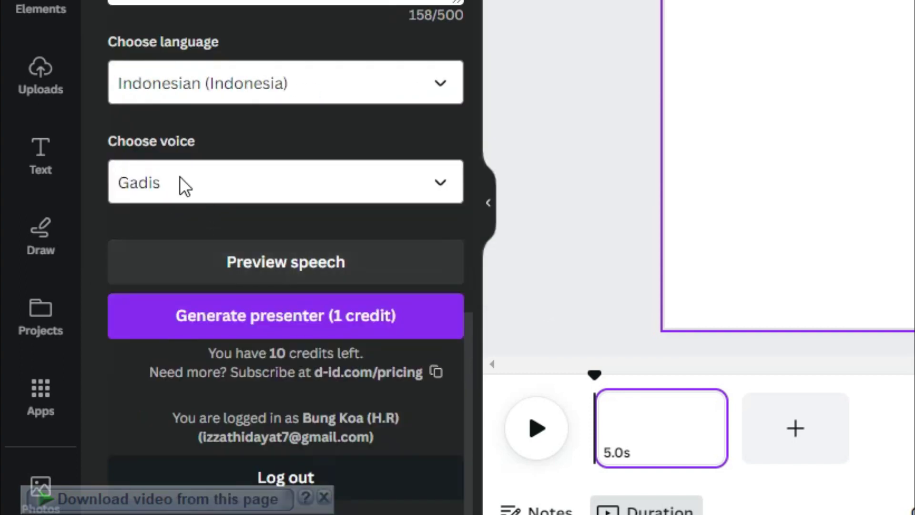
click(441, 181)
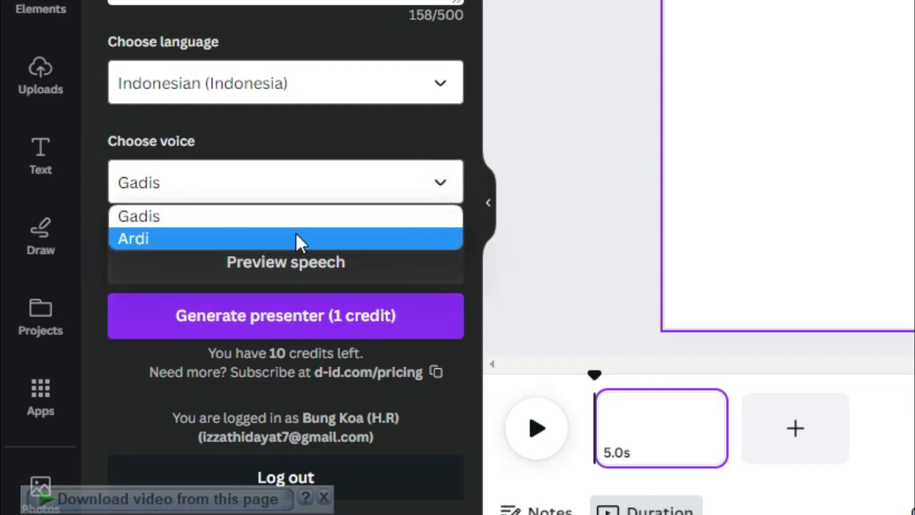
click(175, 238)
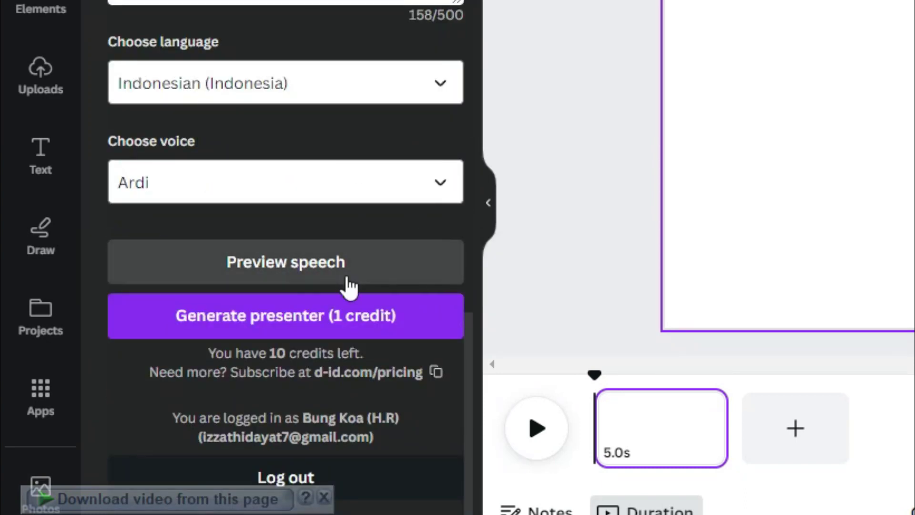
scroll(343, 194, up, 5)
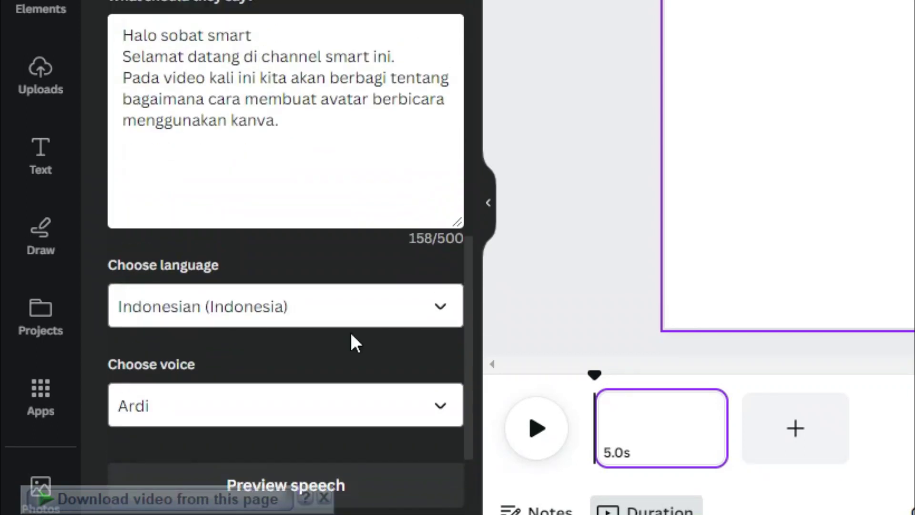
click(390, 480)
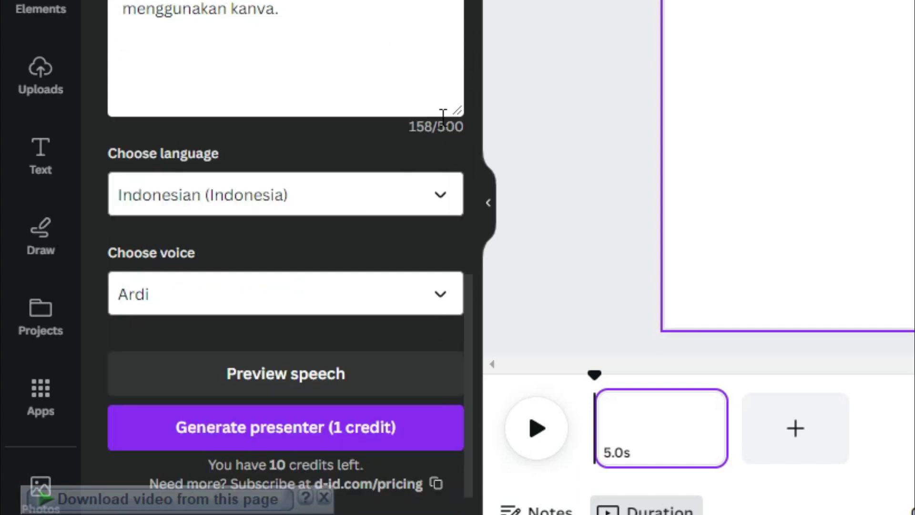
Check the presenter and script once more and generate the bearded man's presenter video.
scroll(455, 114, up, 5)
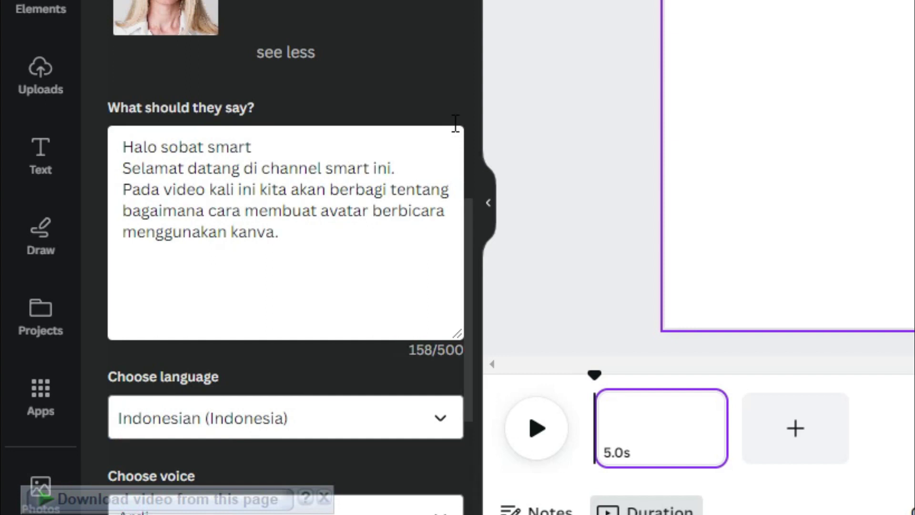
scroll(466, 204, up, 10)
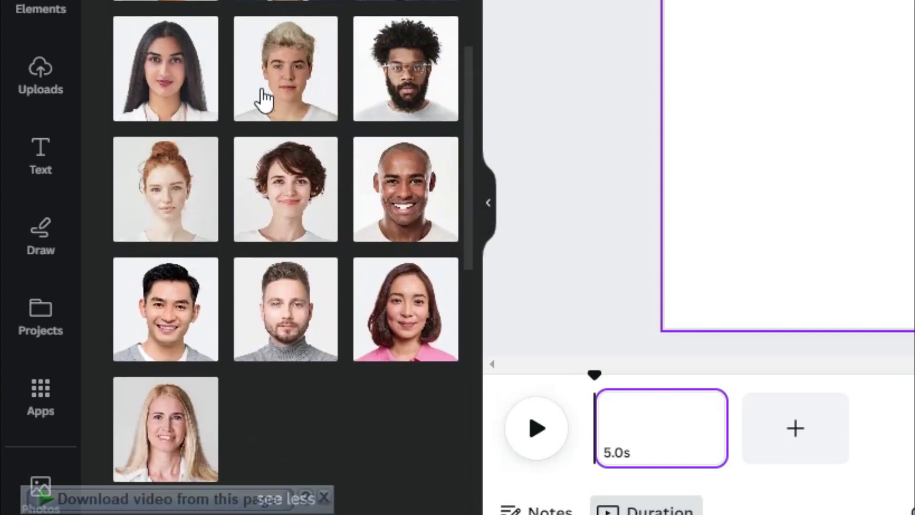
scroll(381, 57, up, 5)
scroll(408, 241, down, 15)
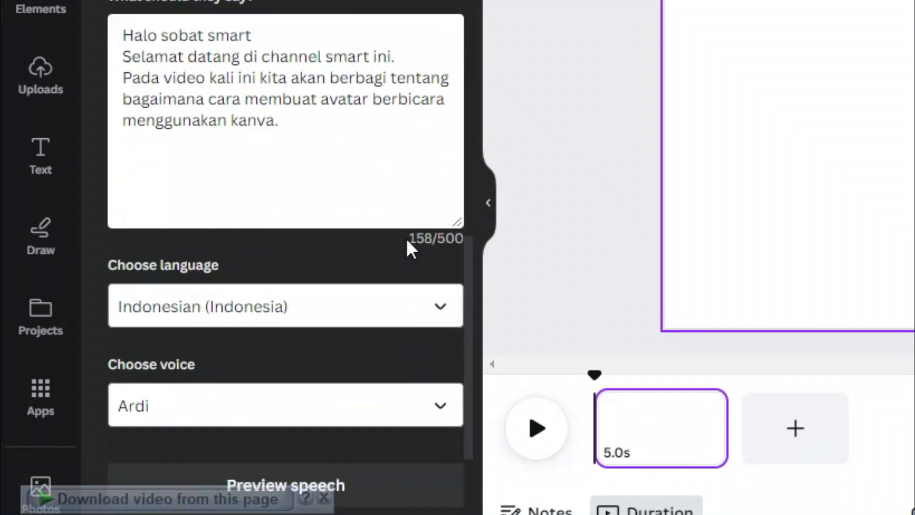
scroll(407, 241, down, 5)
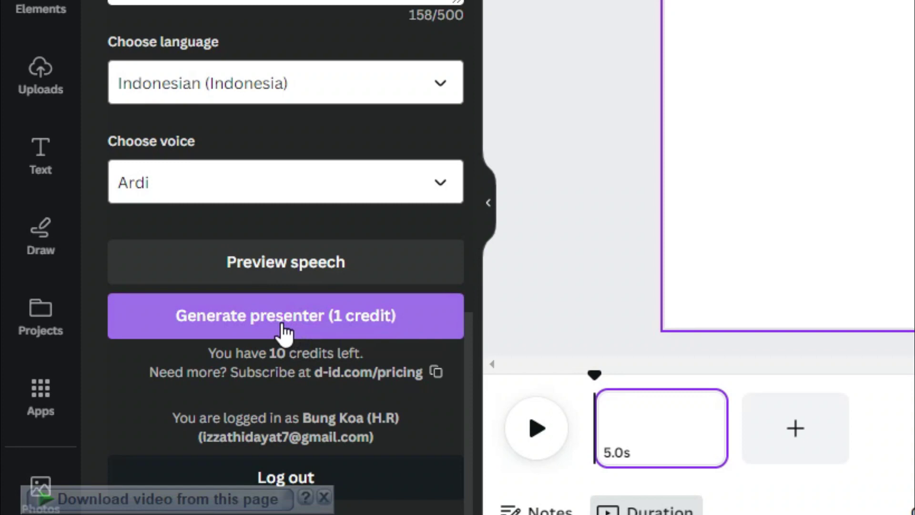
click(284, 329)
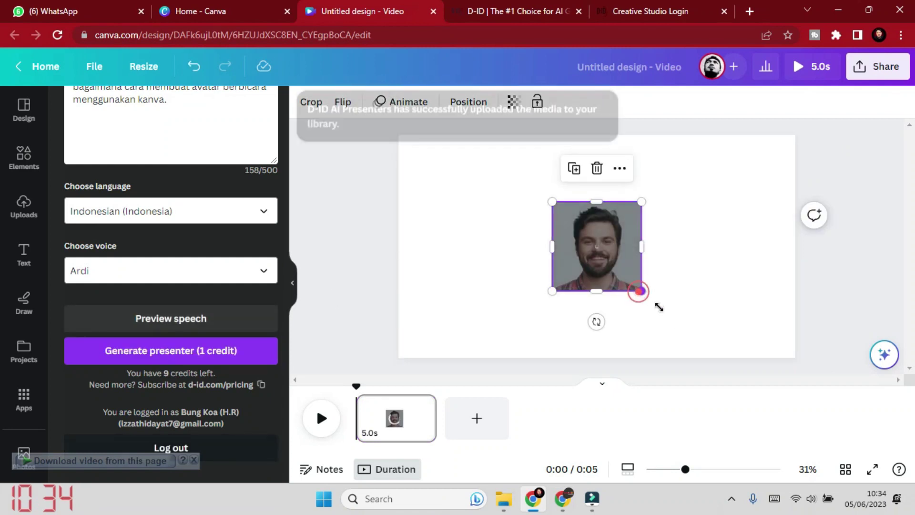
Enlarge the generated bearded presenter video to nearly the full page height and play it through.
click(552, 203)
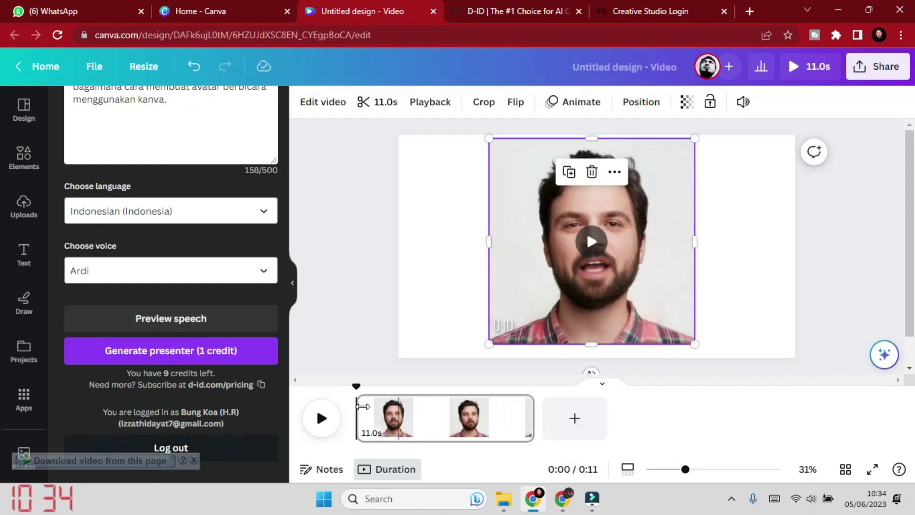
click(321, 417)
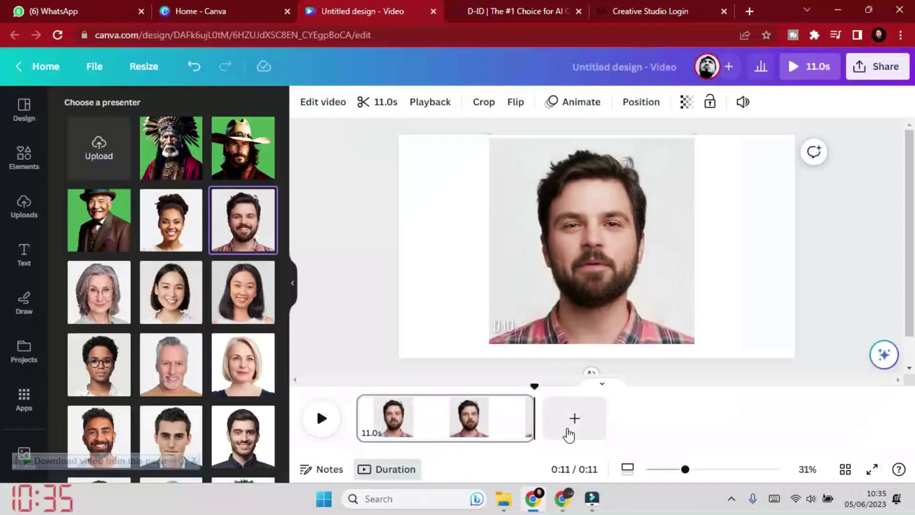
Add a second page to the video and choose the elderly man in the hat and brown suit as presenter.
click(571, 431)
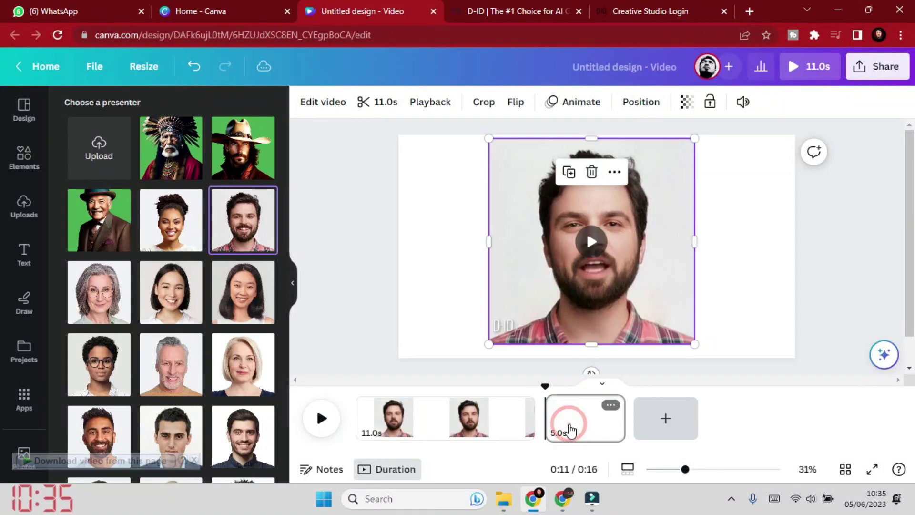
click(92, 241)
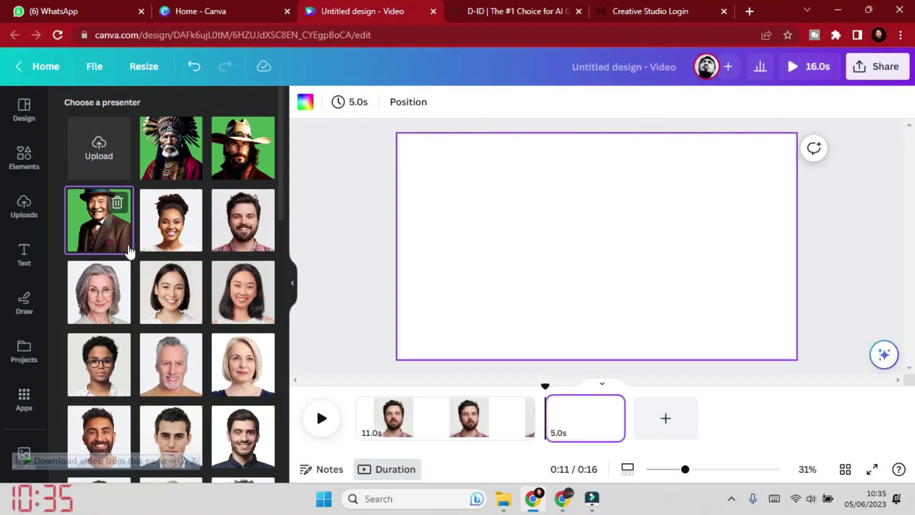
Add the line "Selamat menyaksikan." to the end of the script and generate the elderly man's presenter video.
scroll(169, 261, down, 7)
scroll(169, 261, down, 5)
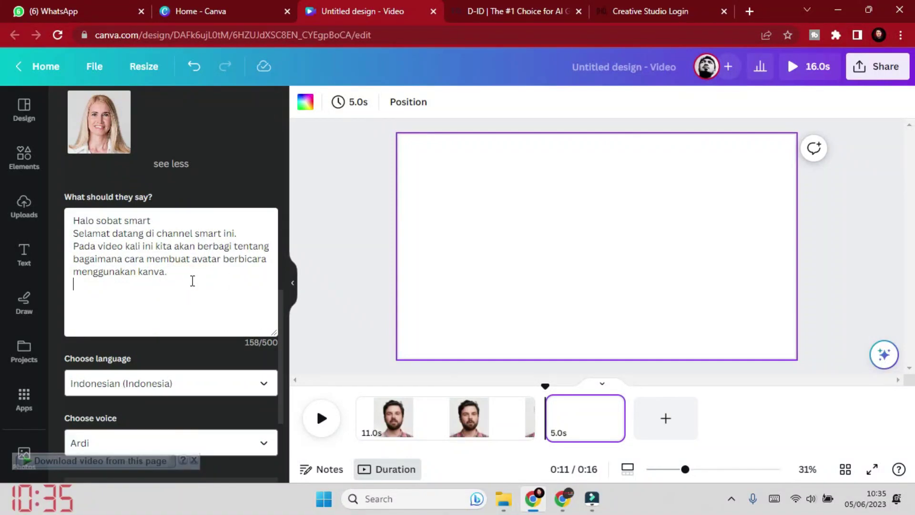
text(Selamat menyaksikan.)
scroll(230, 272, down, 3)
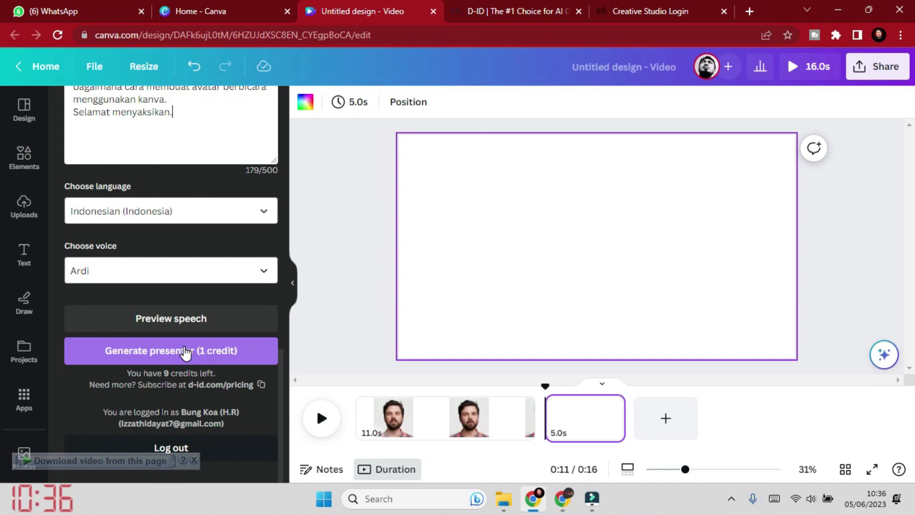
click(190, 358)
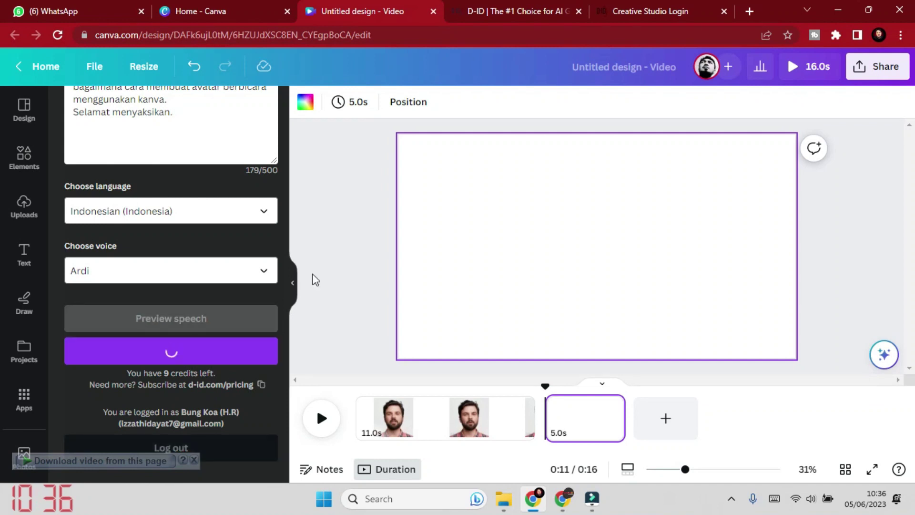
Fit the elderly presenter's video to the full page height along the page's right edge and play part of it.
drag(627, 292, 671, 357)
drag(680, 193, 715, 137)
drag(625, 285, 704, 285)
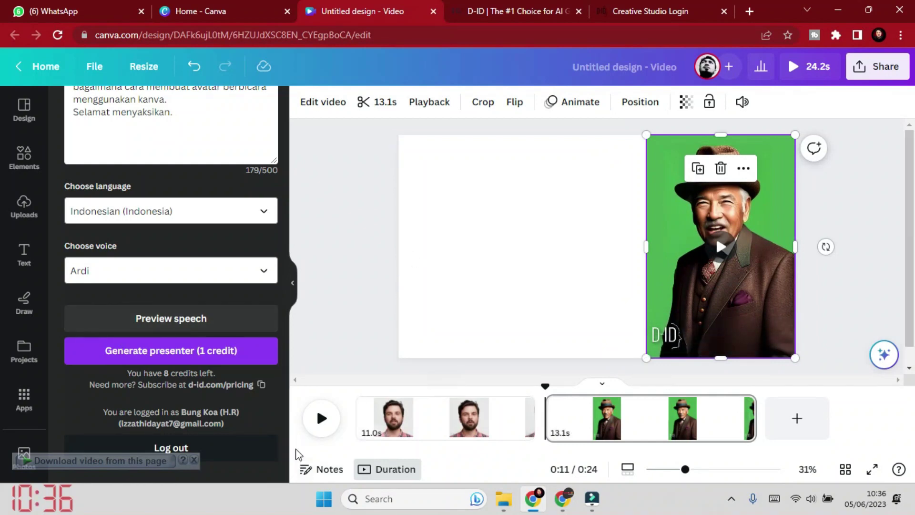
click(322, 420)
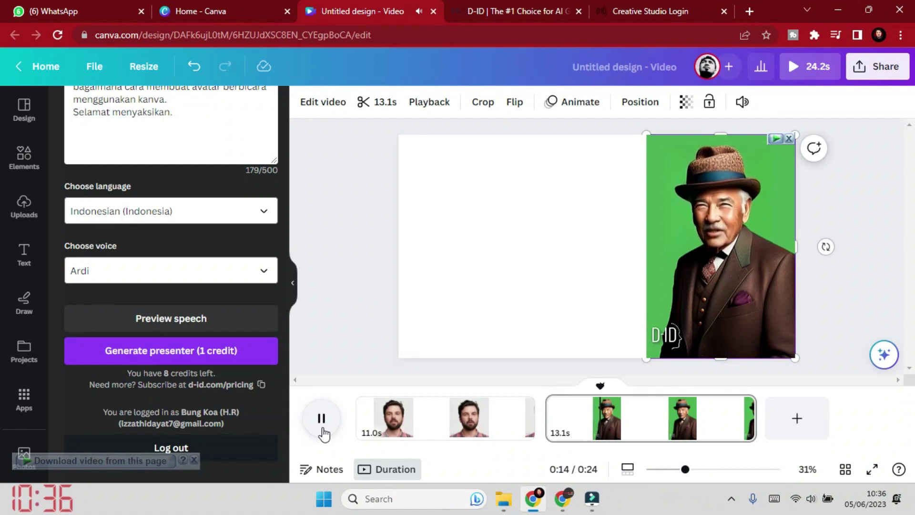
click(321, 424)
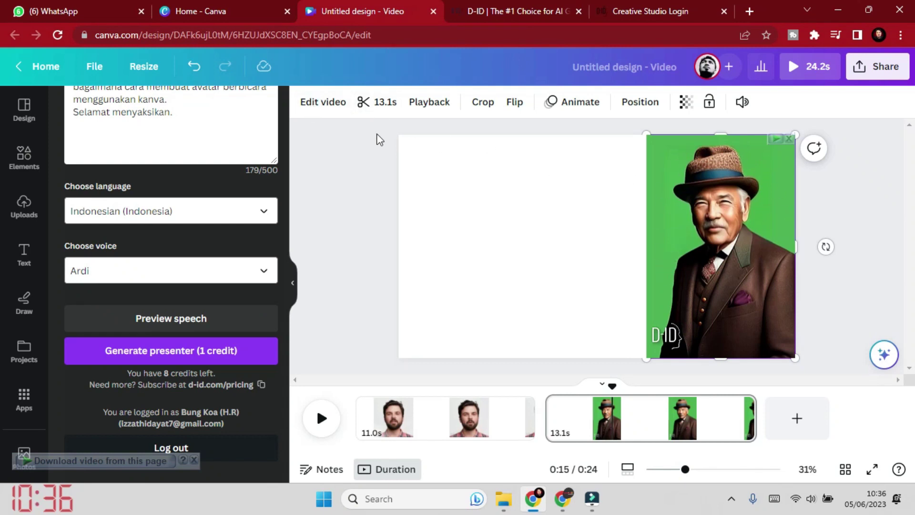
Remove the green background from the elderly presenter's video with Background Remover.
click(315, 104)
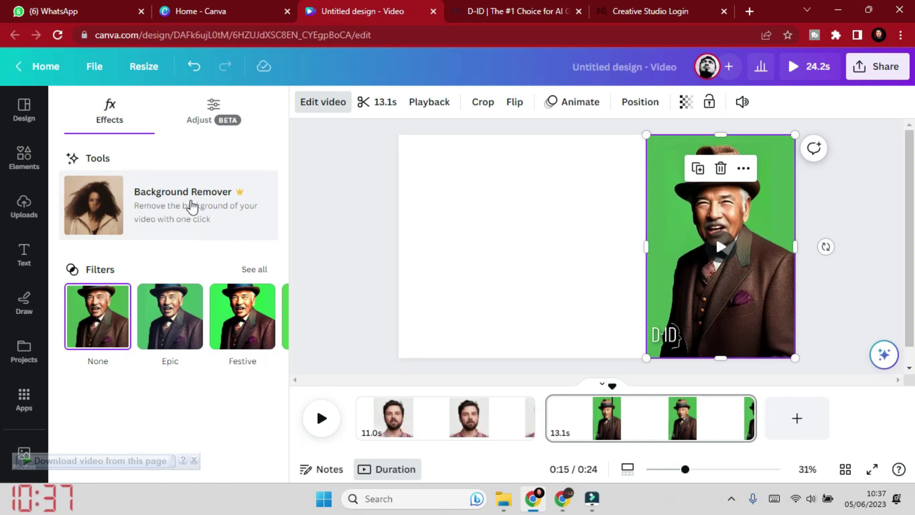
click(175, 205)
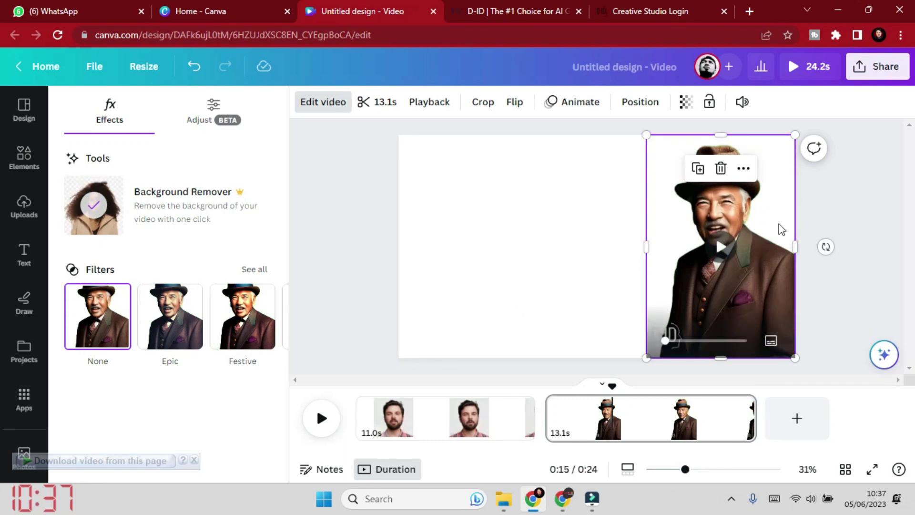
Deselect the presenter video by selecting the page itself, and open the elements library.
click(559, 238)
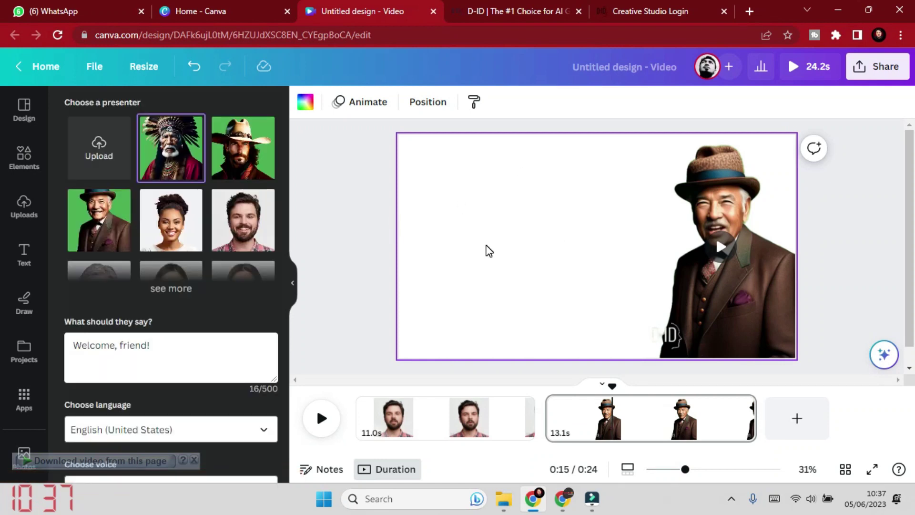
click(9, 175)
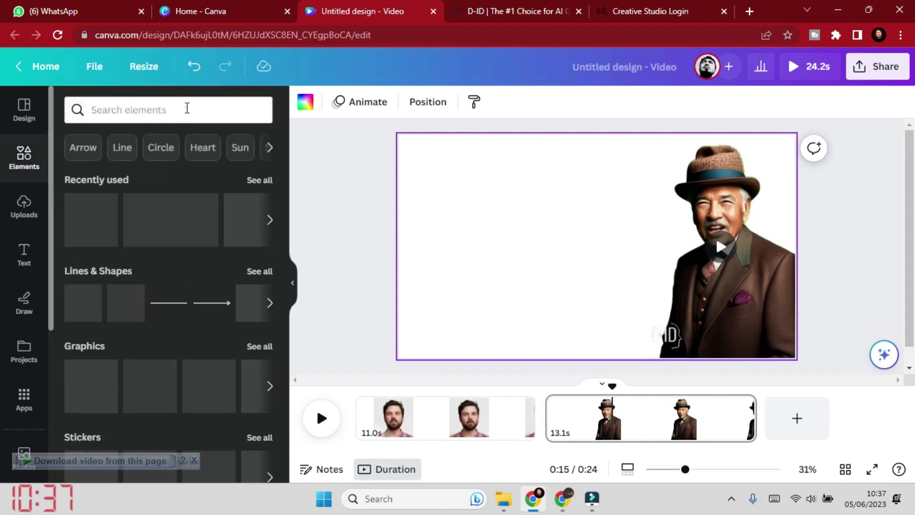